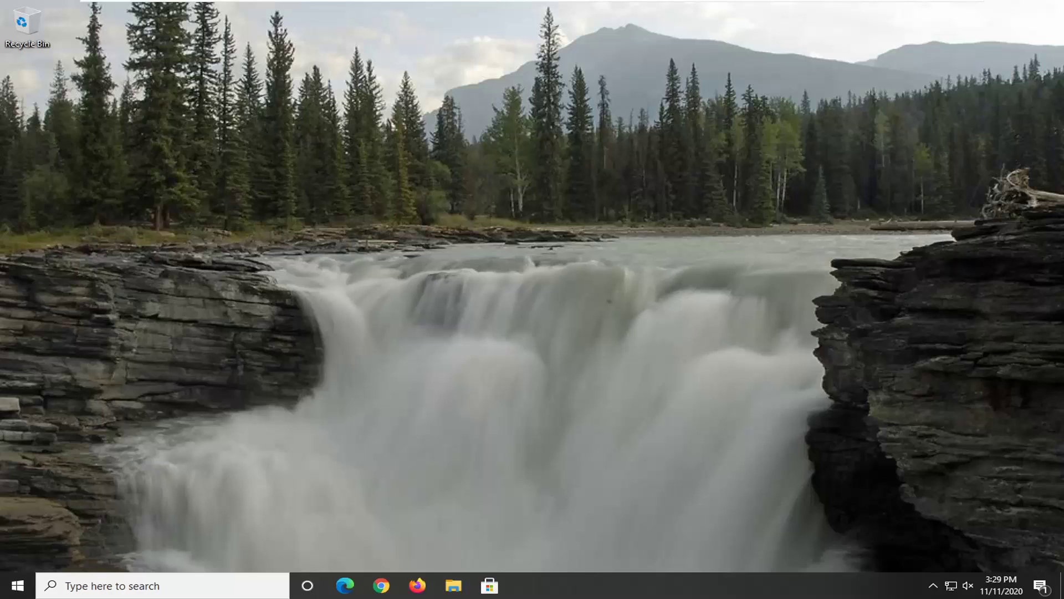
Search 'regedit' from the Start menu and run Registry Editor as administrator
left_click(17, 586)
left_click(17, 586)
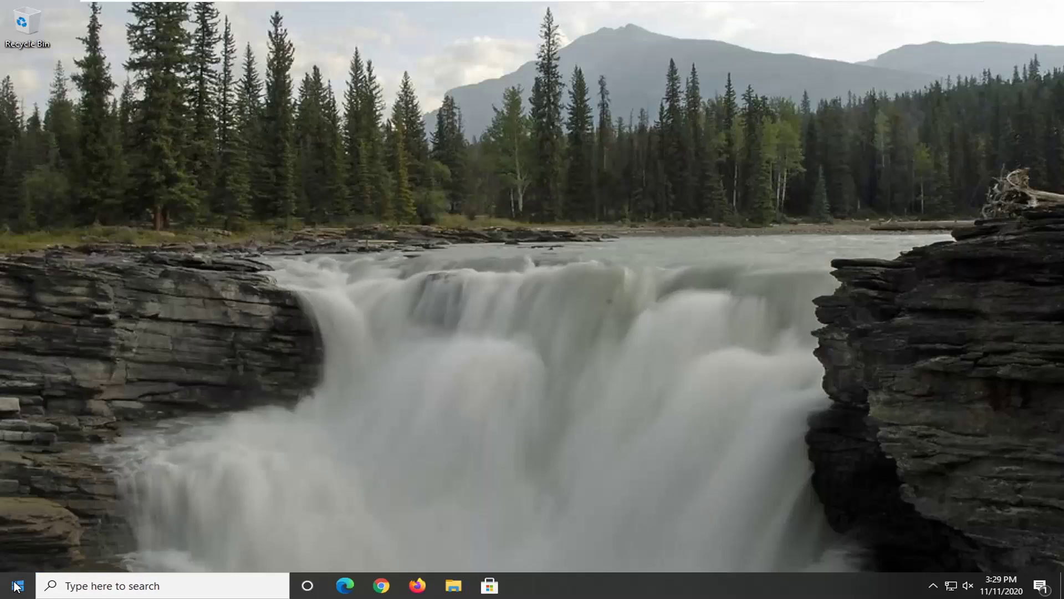
left_click(17, 586)
type("r")
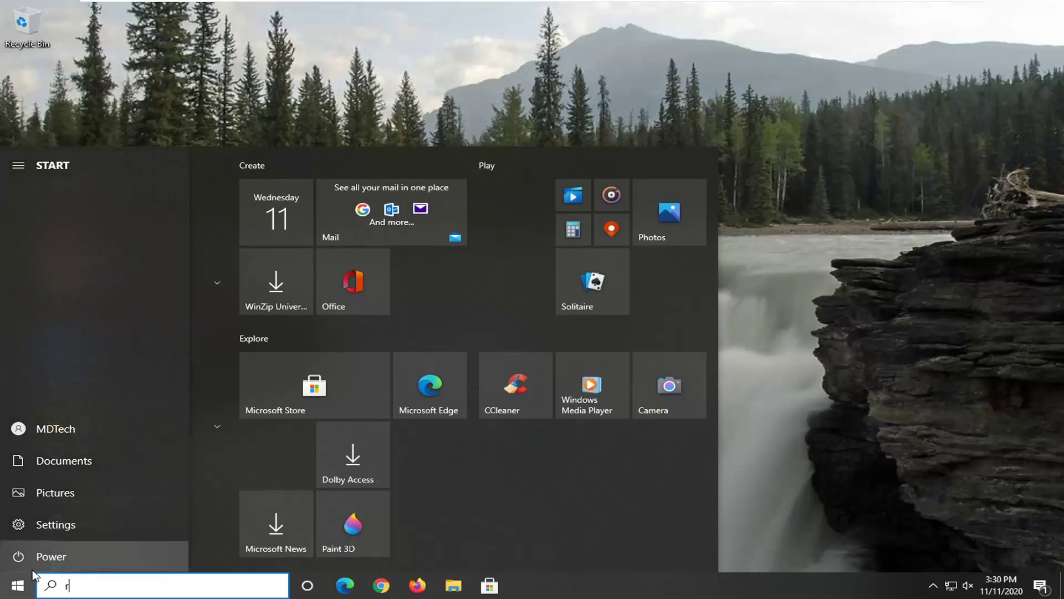
type("egedi")
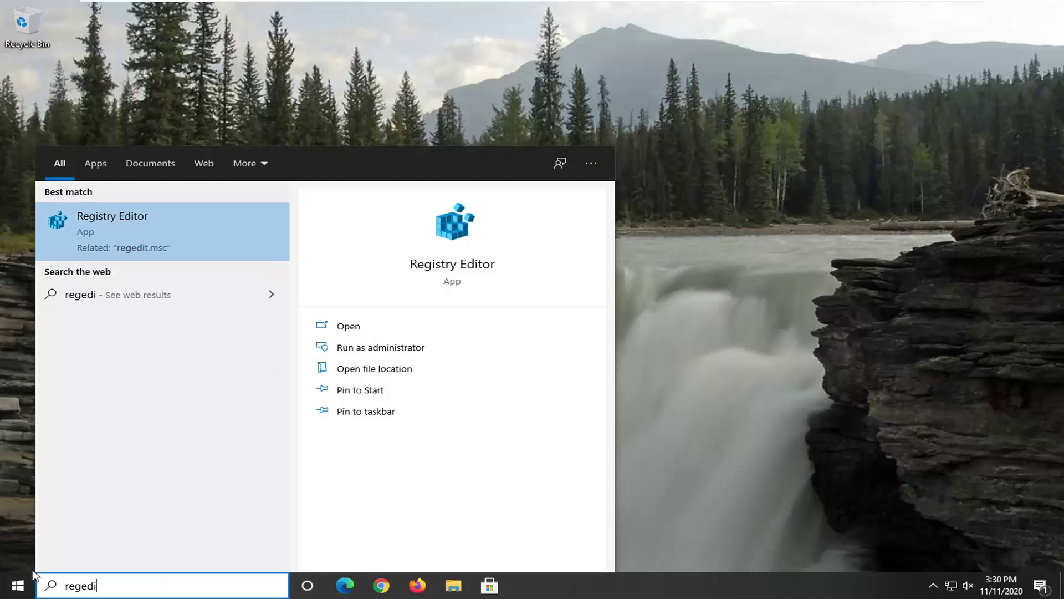
type("t")
right_click(117, 227)
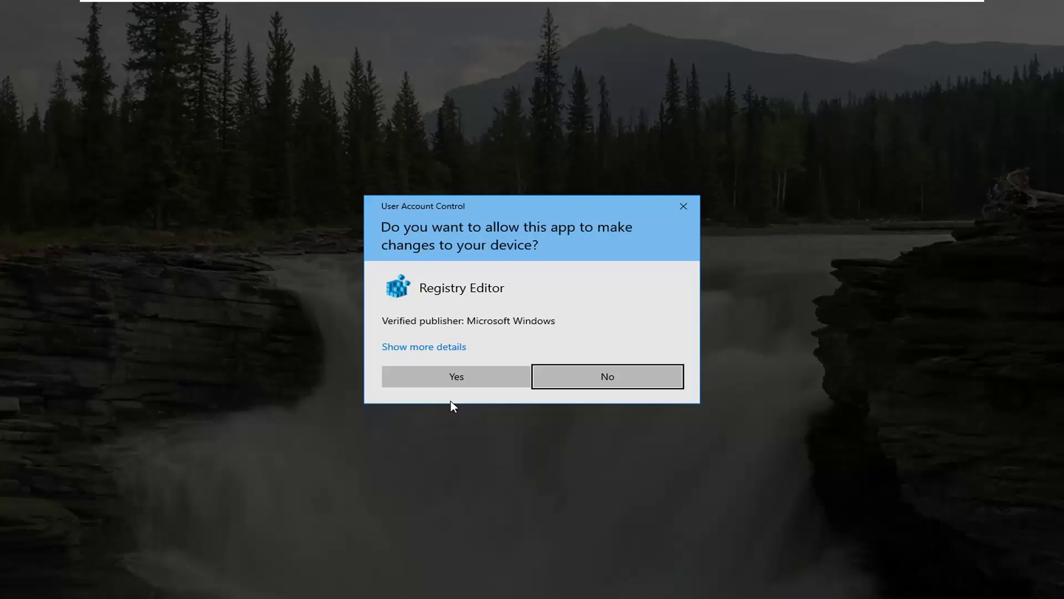
left_click(454, 377)
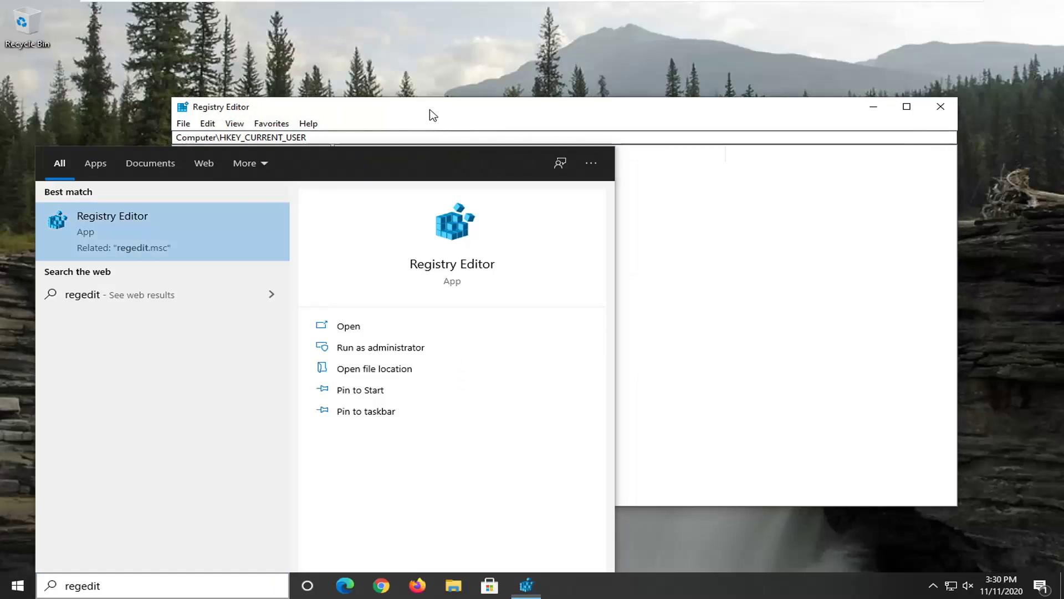
Collapse HKEY_CURRENT_USER, select Computer, and cancel the Export Registry File dialog without saving
left_click(159, 150)
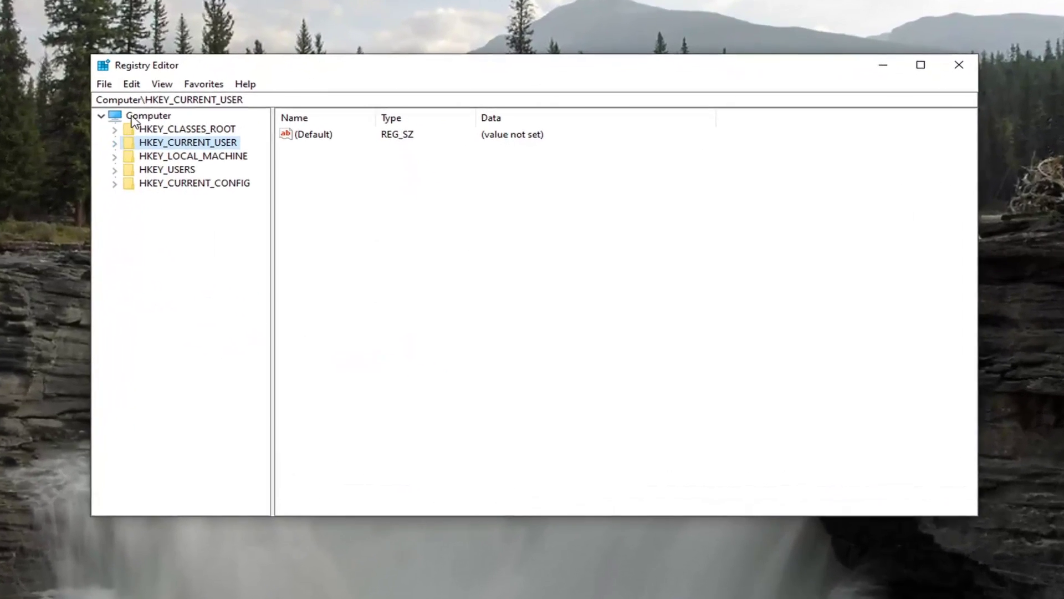
left_click(177, 128)
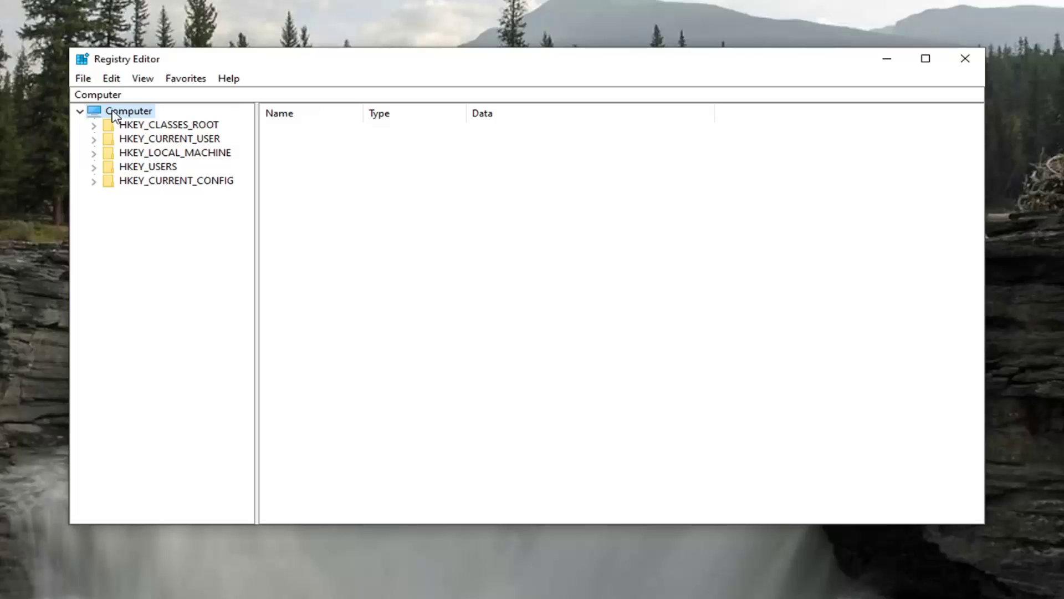
left_click(83, 79)
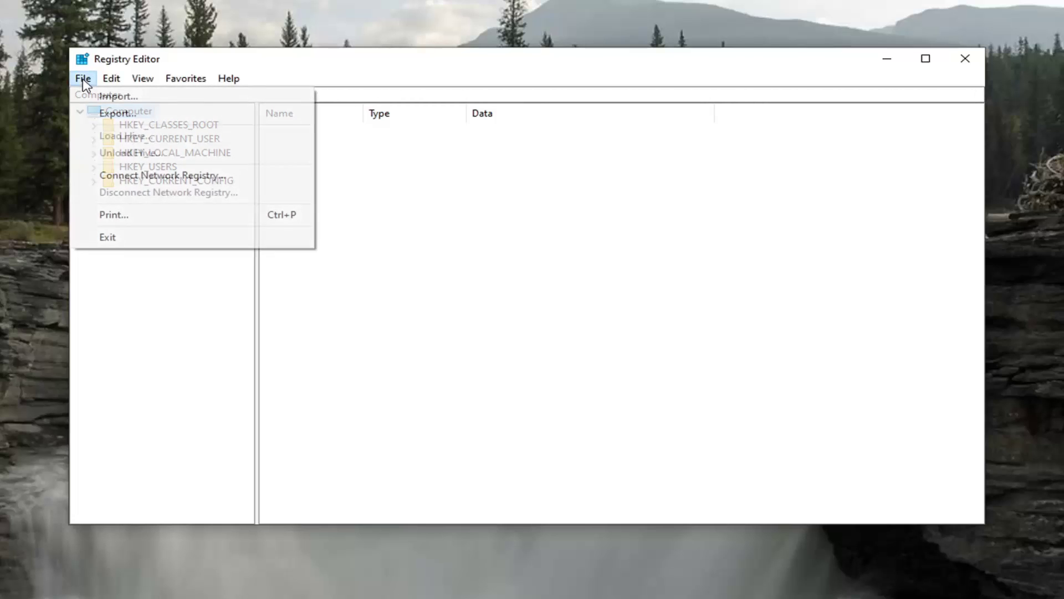
left_click(111, 114)
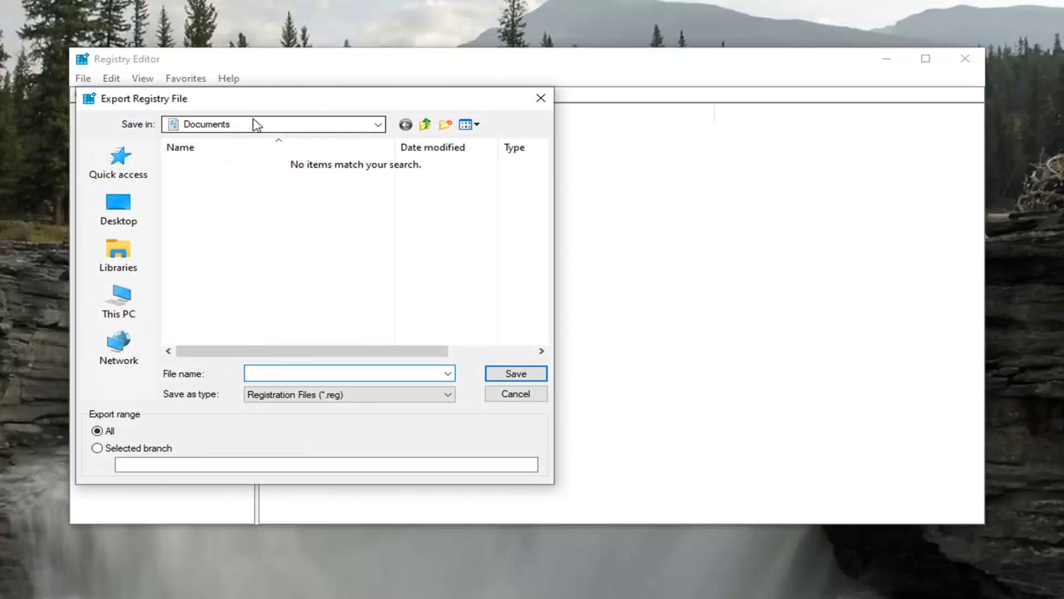
left_click_drag(310, 103, 421, 92)
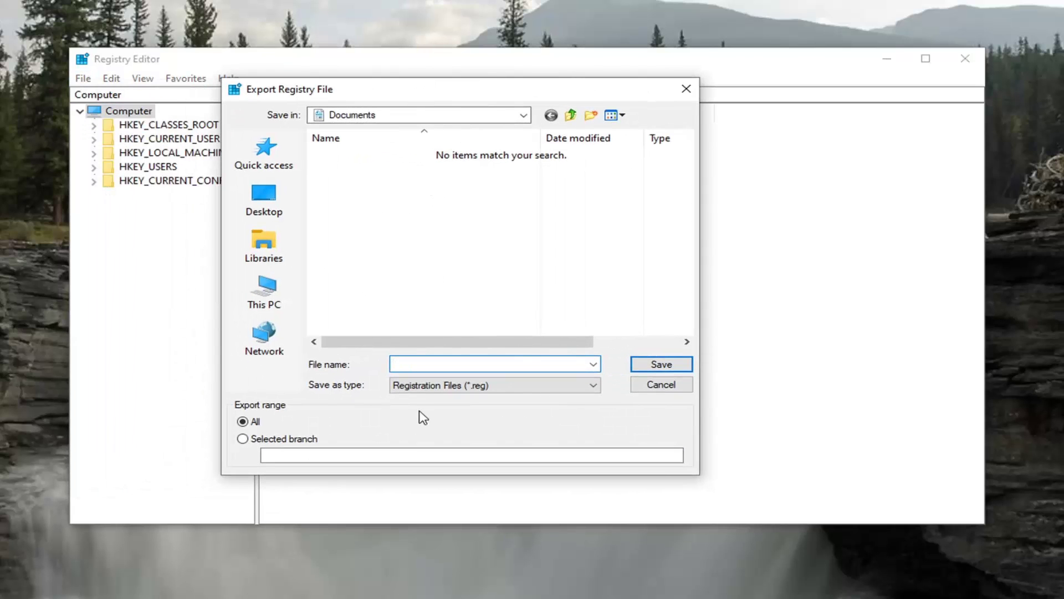
left_click(659, 387)
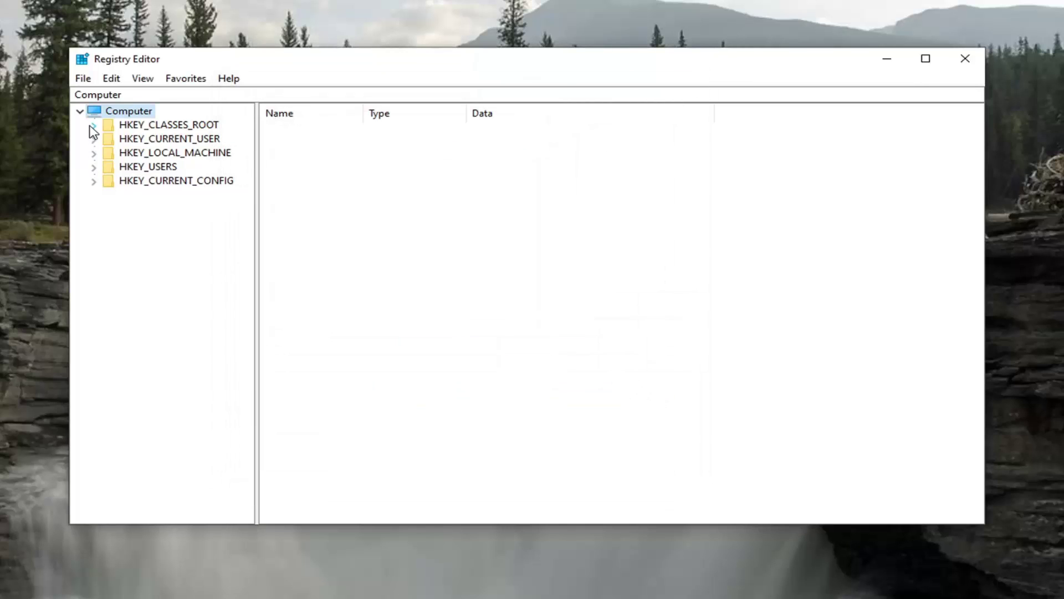
Open the Import Registry File dialog from the File menu and dismiss it unused
left_click(85, 78)
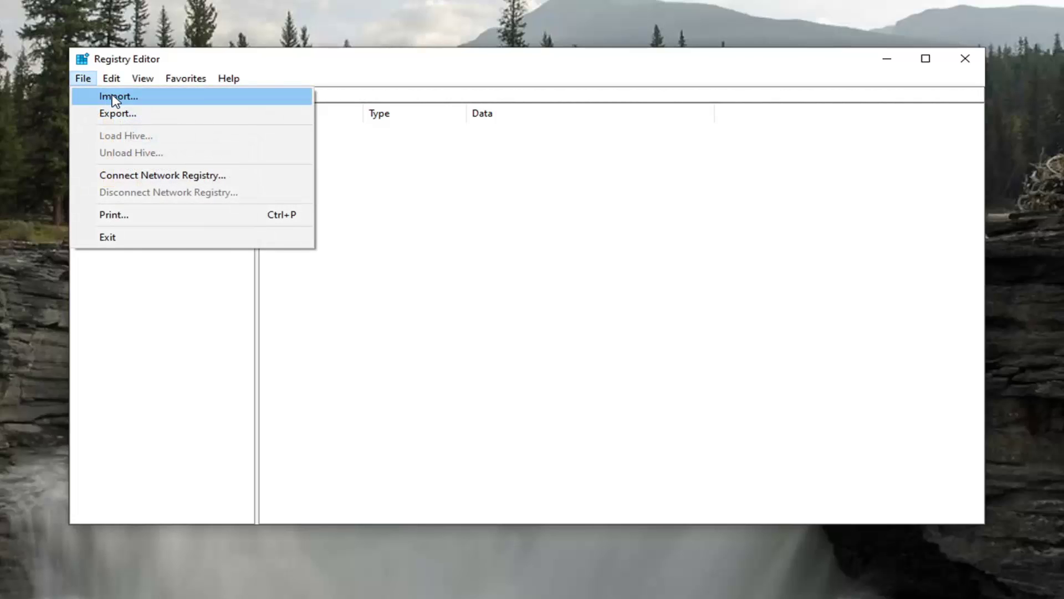
left_click(109, 97)
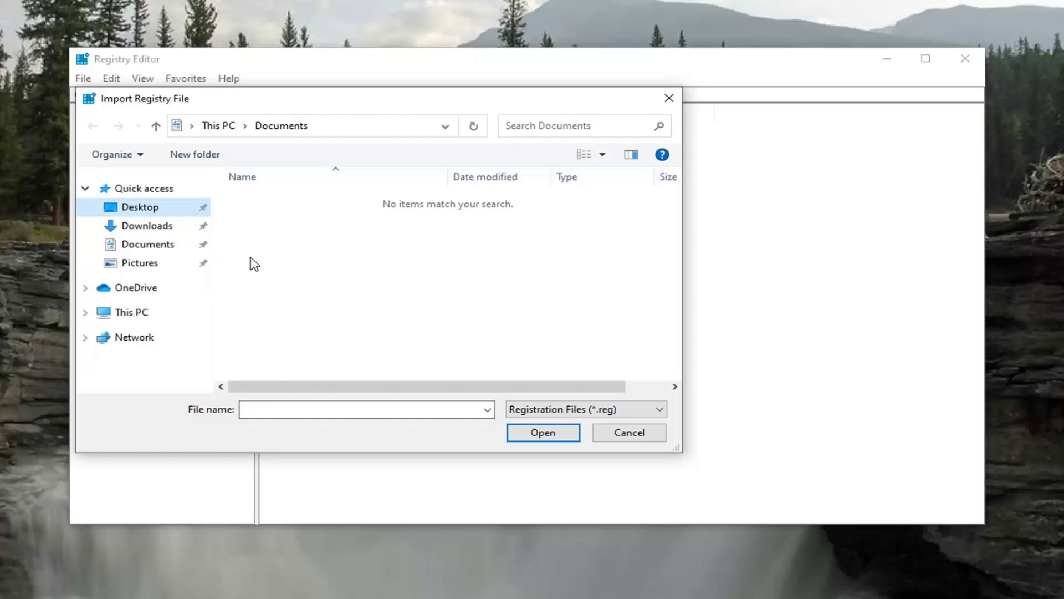
key("Escape")
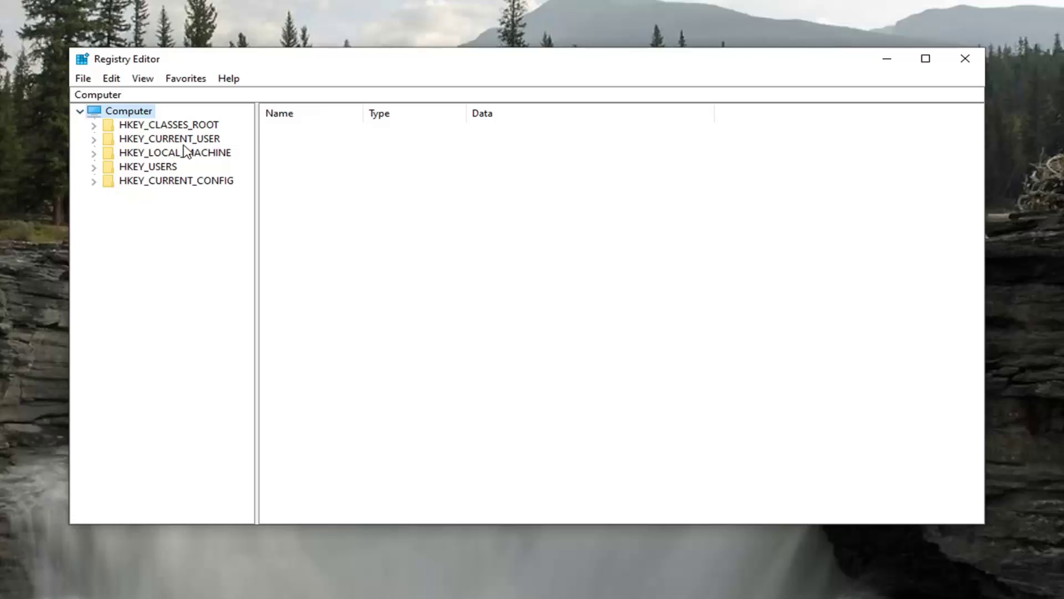
Expand HKEY_CURRENT_USER > SOFTWARE > Microsoft > Windows in the key tree
left_click(142, 138)
double_click(142, 140)
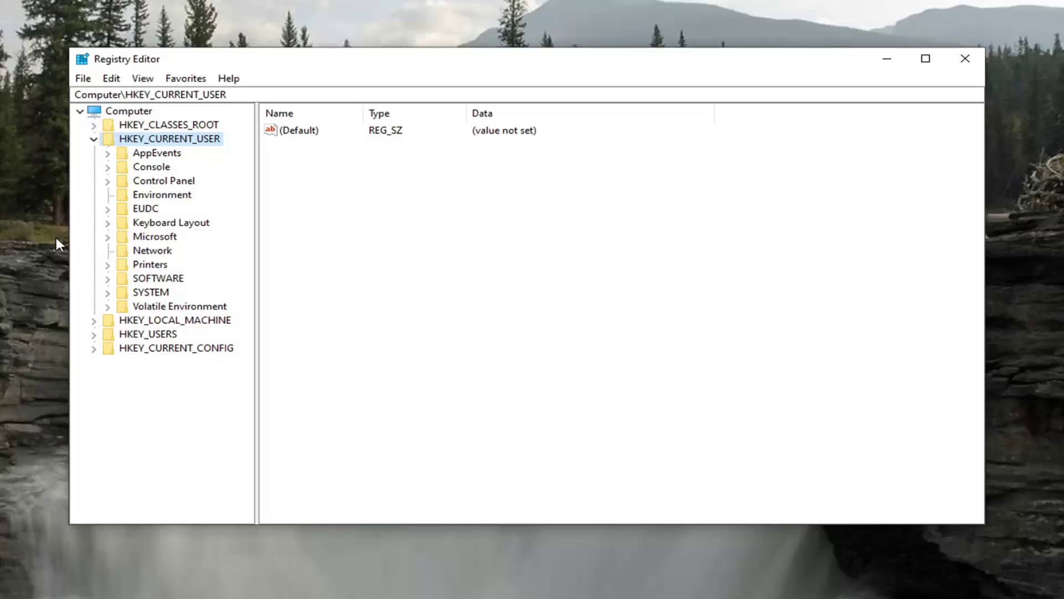
double_click(148, 280)
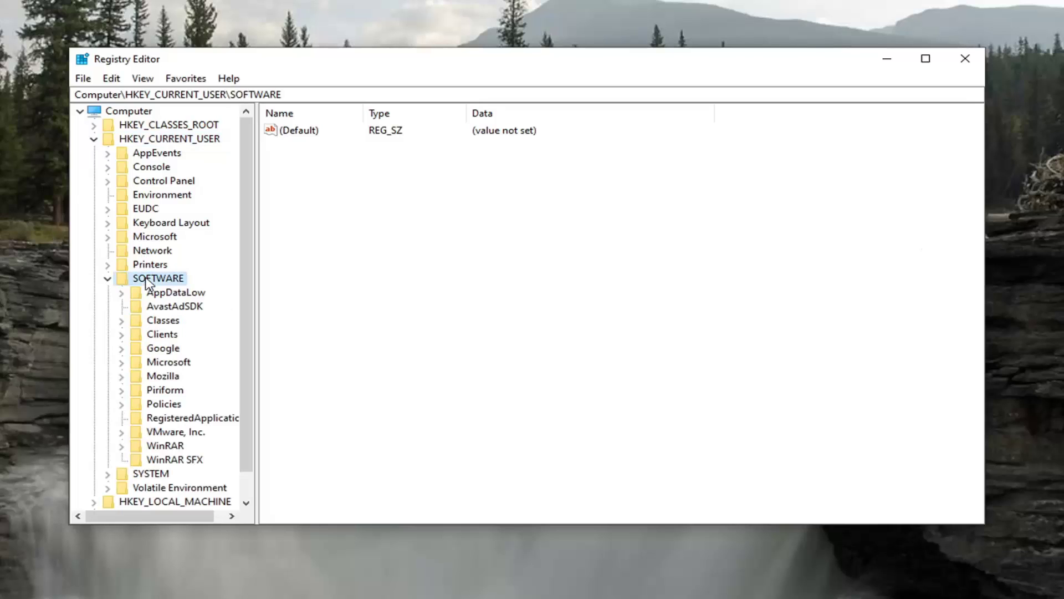
left_click(152, 365)
double_click(154, 366)
scroll(154, 368, "down", 18)
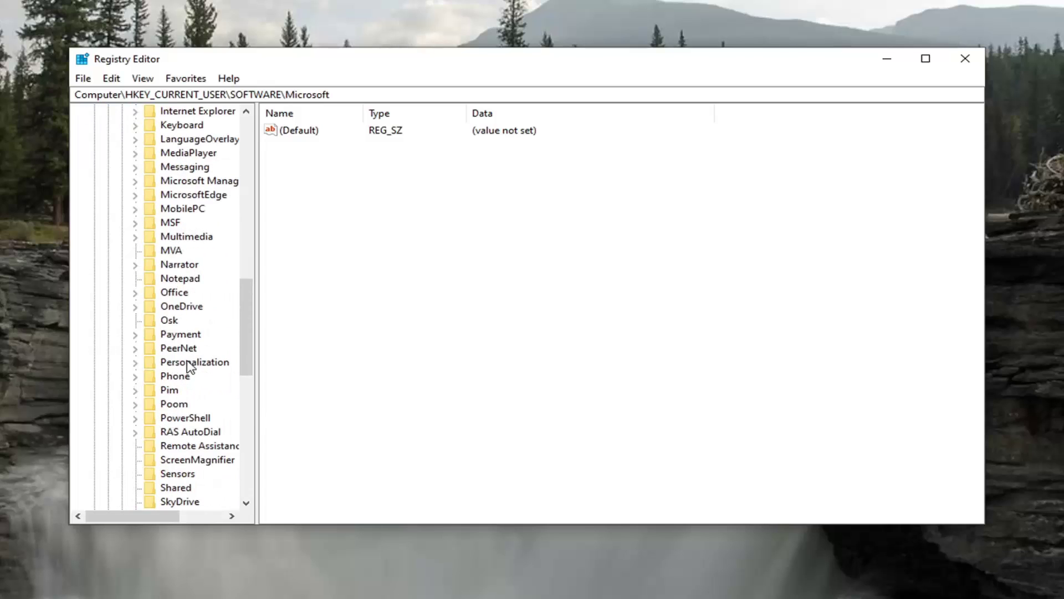
double_click(181, 404)
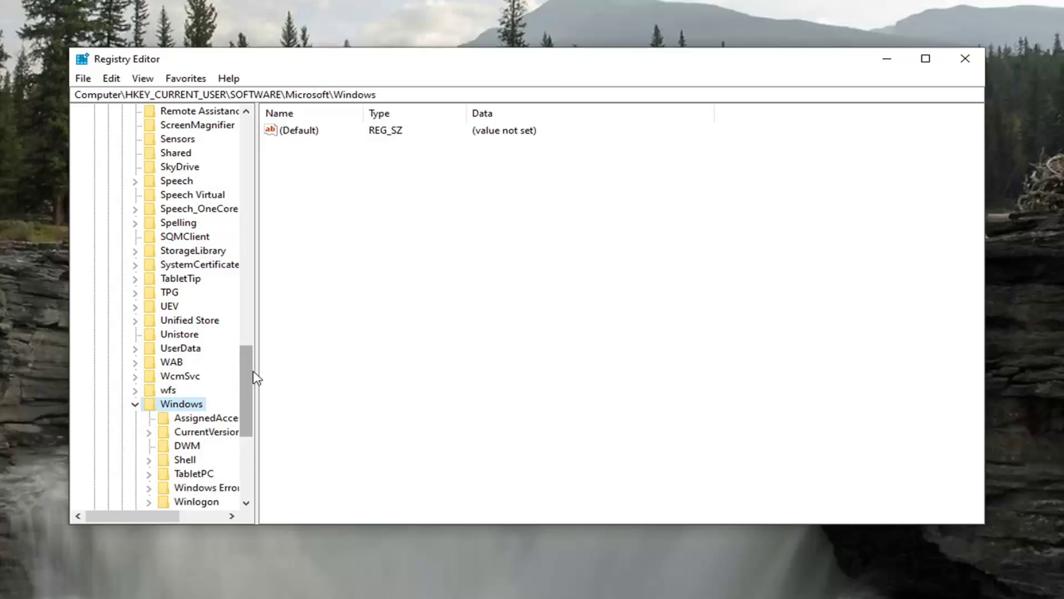
Widen the key tree, expand CurrentVersion, and select the PrecisionTouchPad key
left_click_drag(255, 367, 351, 363)
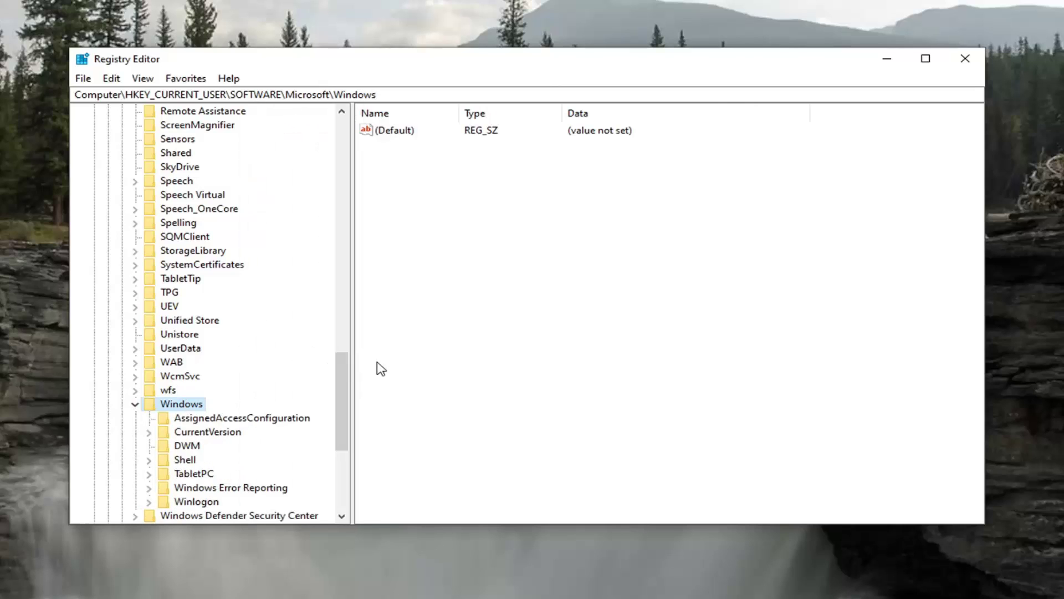
scroll(197, 424, "down", 1)
left_click(211, 390)
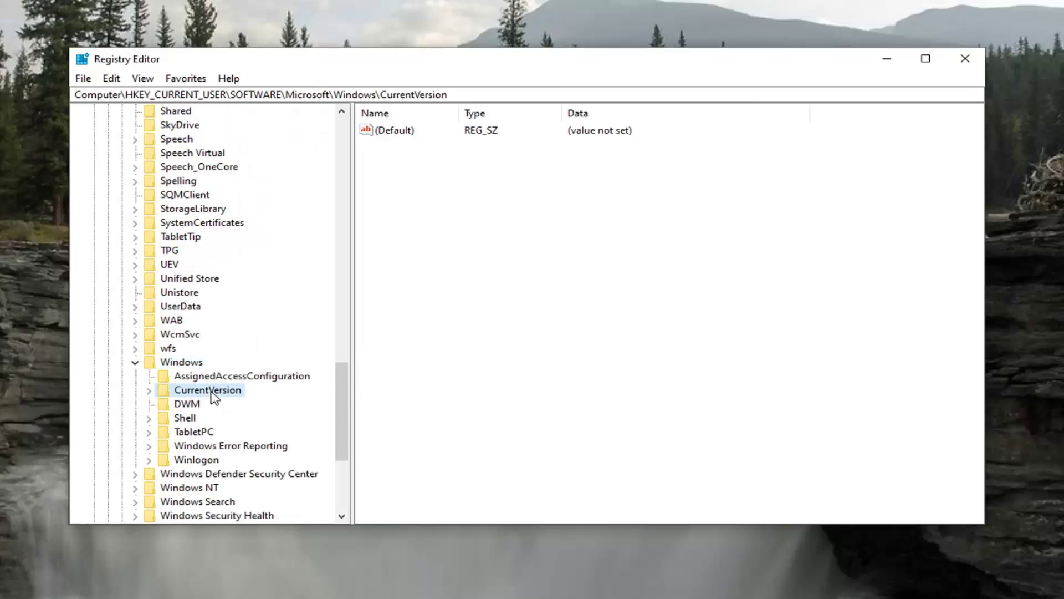
double_click(198, 391)
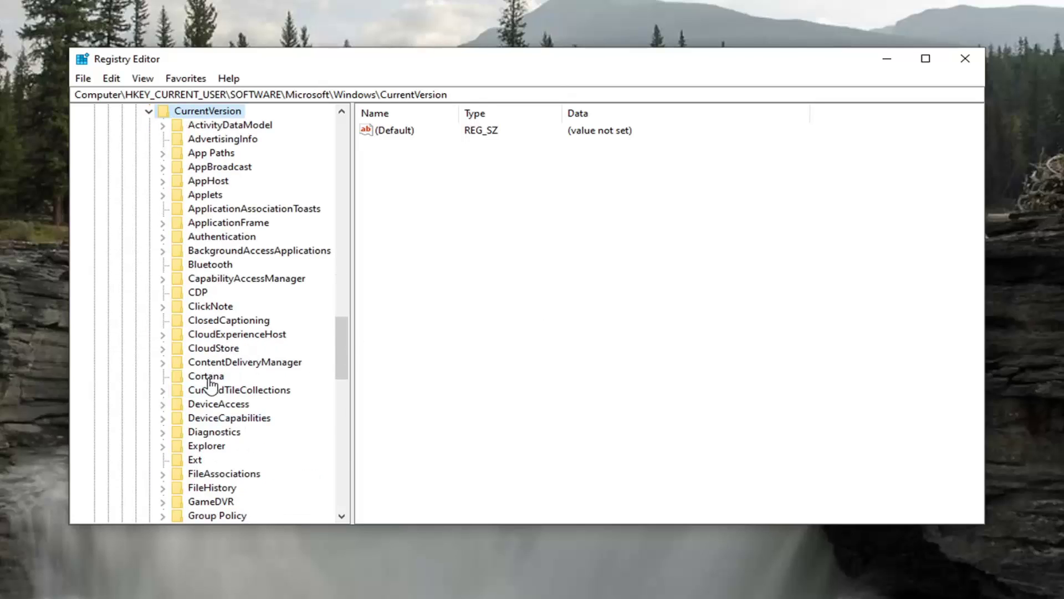
scroll(216, 368, "down", 2)
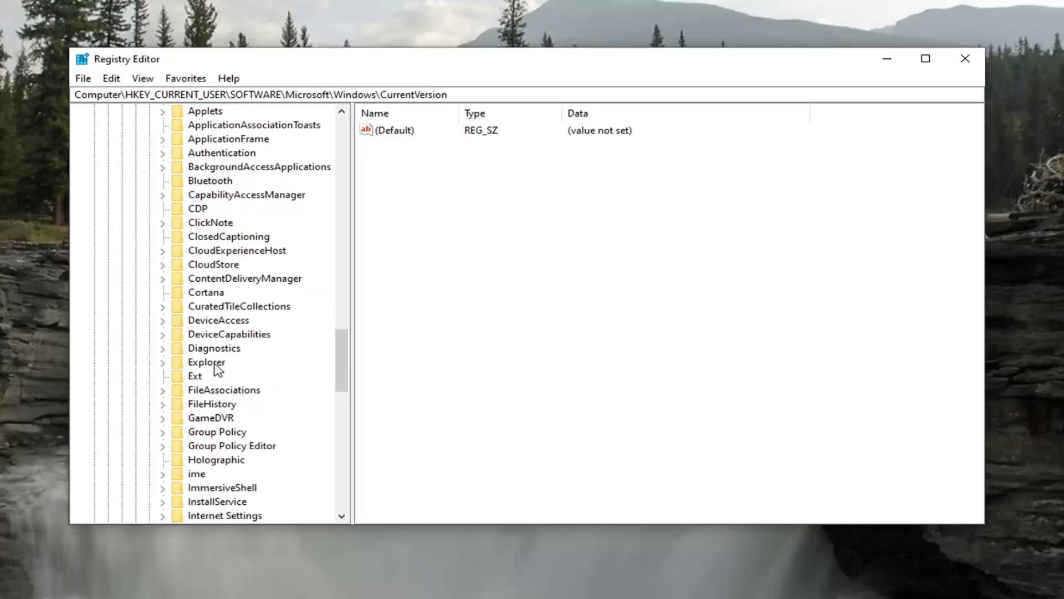
scroll(216, 369, "down", 5)
left_click(232, 391)
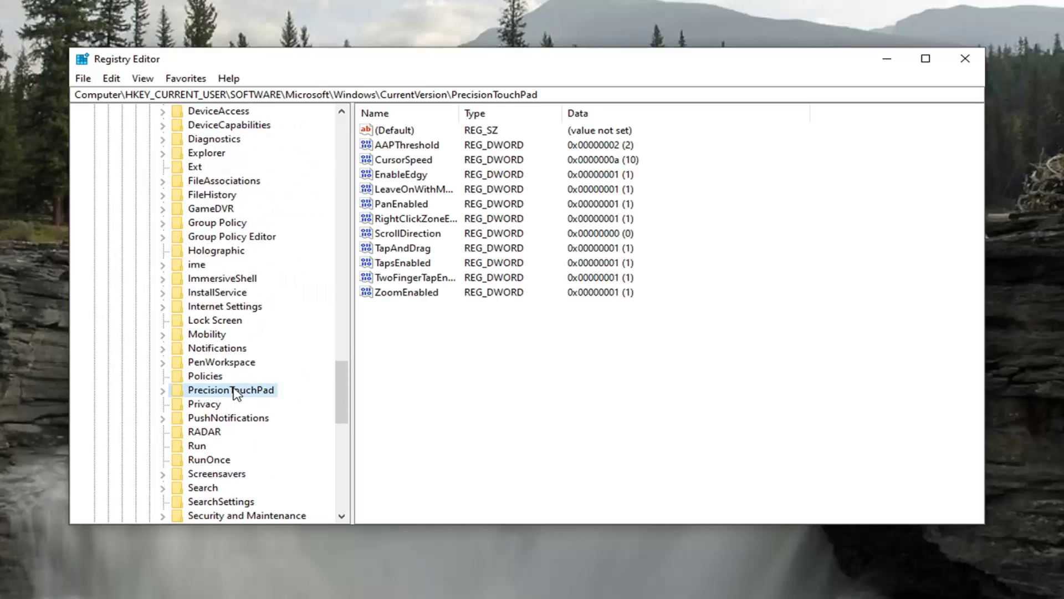
Edit AAPThreshold and confirm its value data as 2 in hexadecimal
double_click(419, 148)
left_click_drag(283, 130, 522, 133)
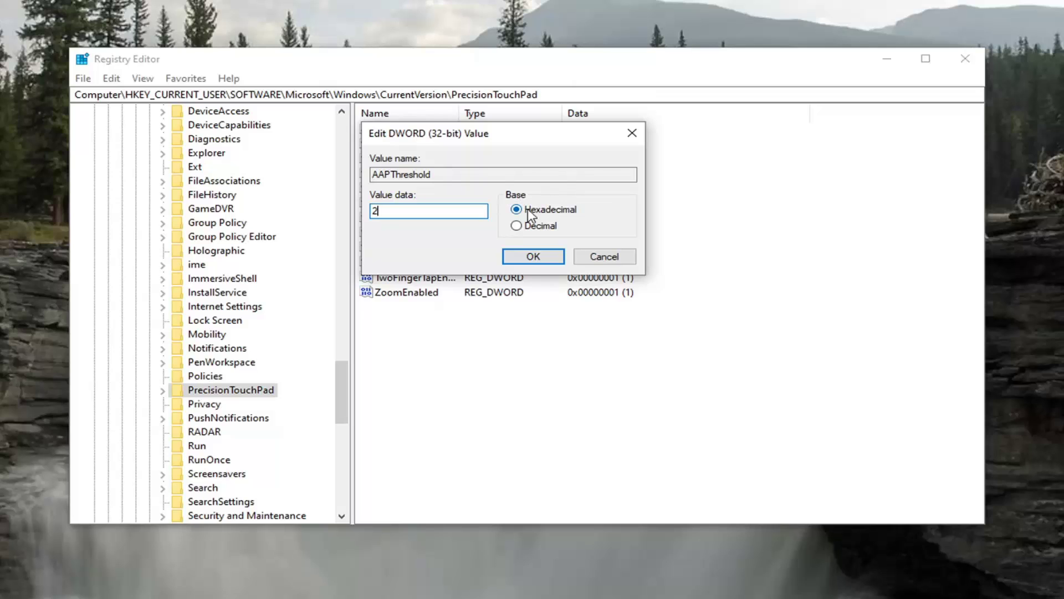
left_click(545, 261)
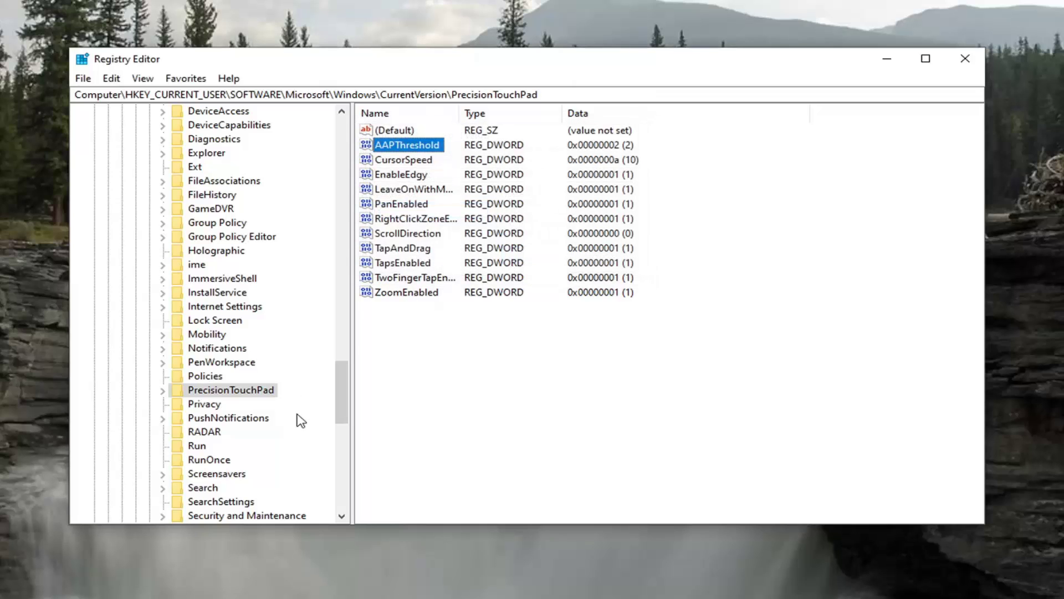
Collapse CurrentVersion, Windows, Microsoft, SOFTWARE and HKEY_CURRENT_USER to Computer, then close Registry Editor
left_click_drag(342, 385, 338, 311)
left_click(149, 377)
left_click(135, 348)
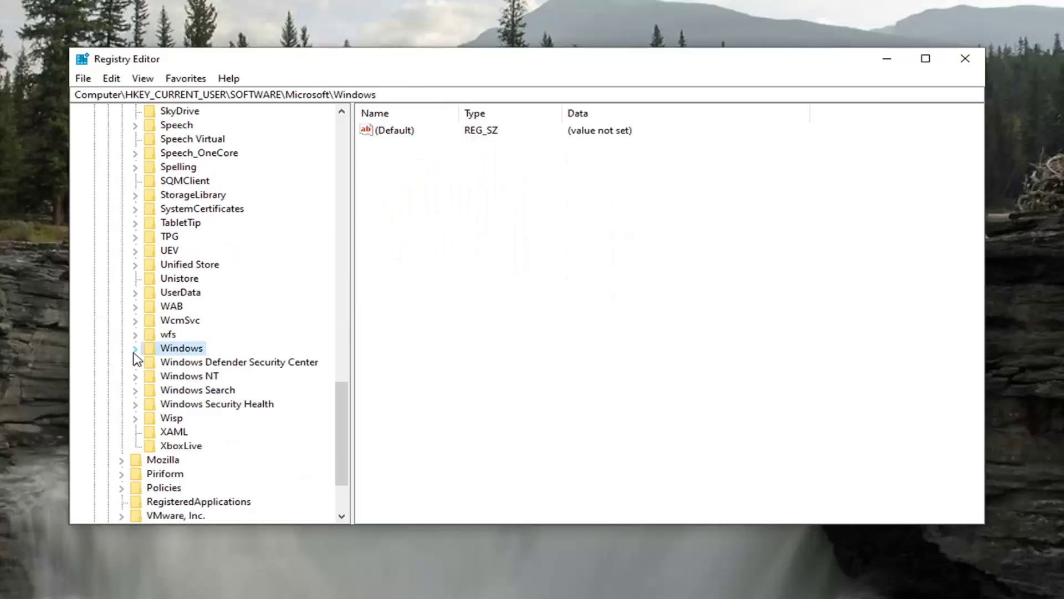
scroll(142, 396, "up", 20)
scroll(146, 394, "up", 4)
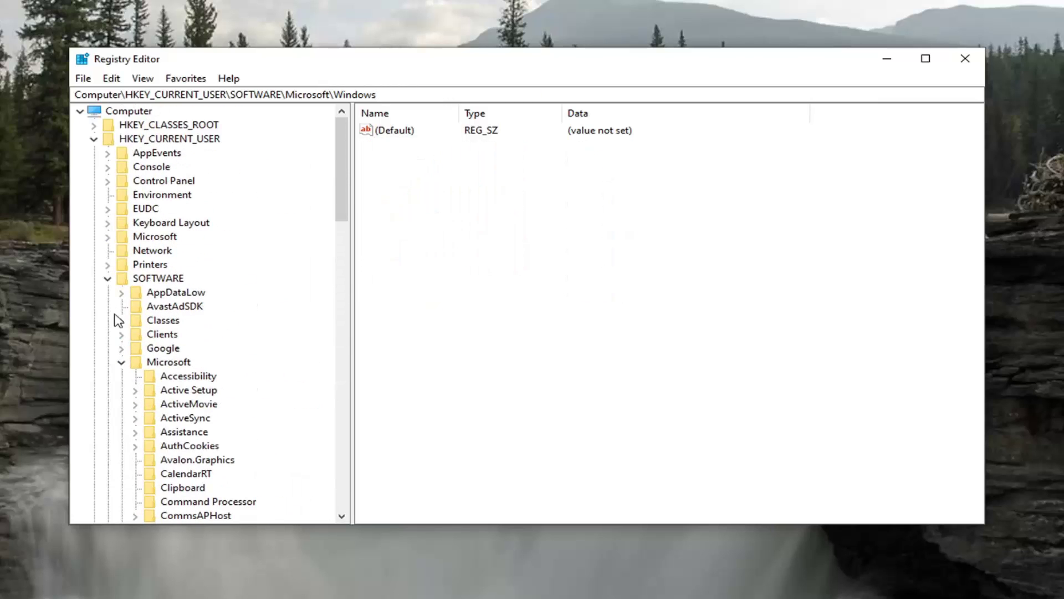
left_click(121, 361)
left_click(108, 278)
left_click(94, 139)
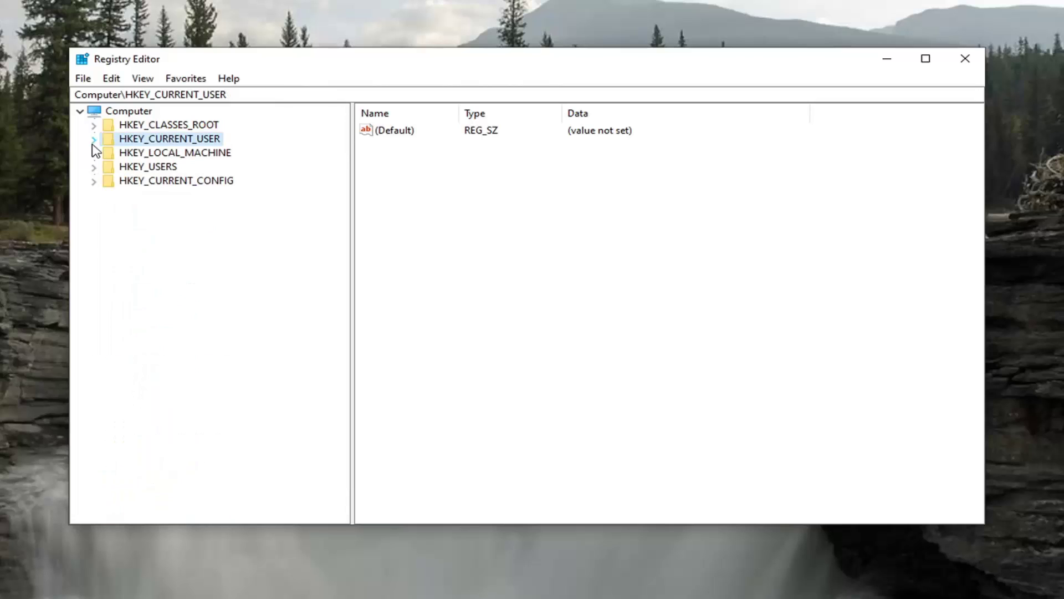
left_click(123, 111)
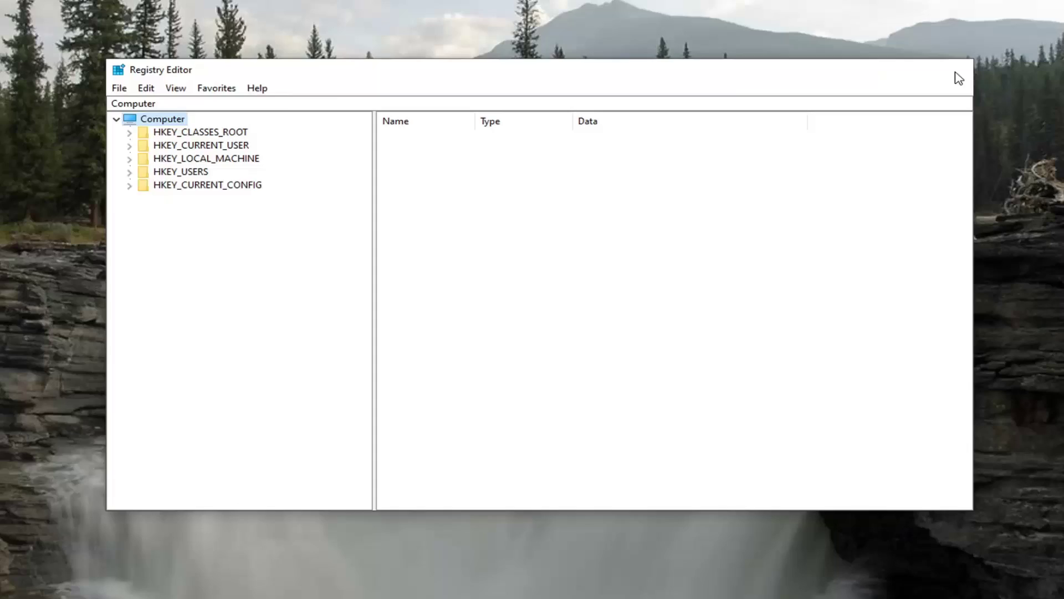
left_click(966, 62)
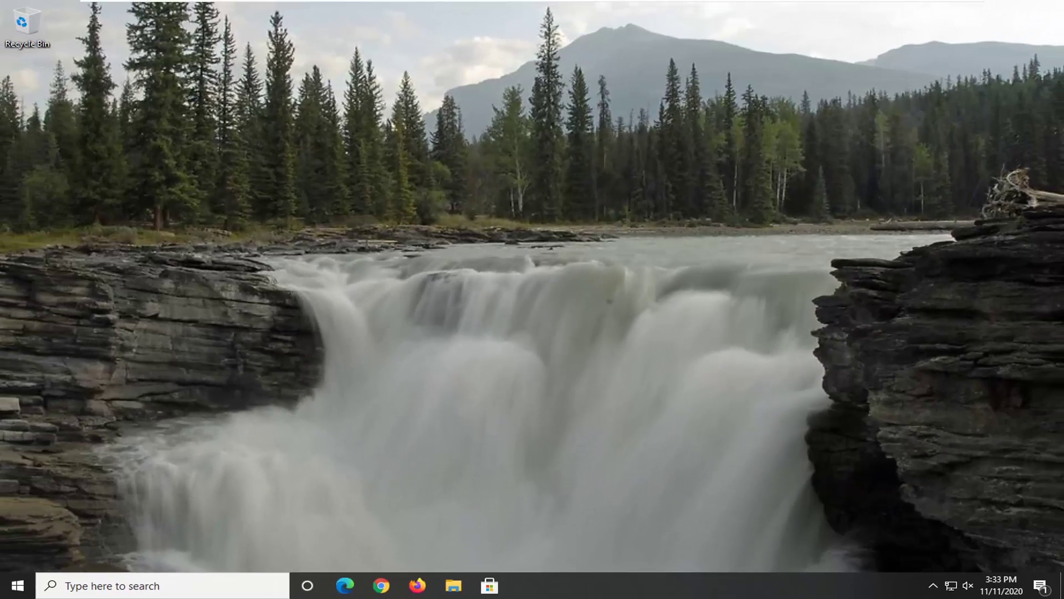